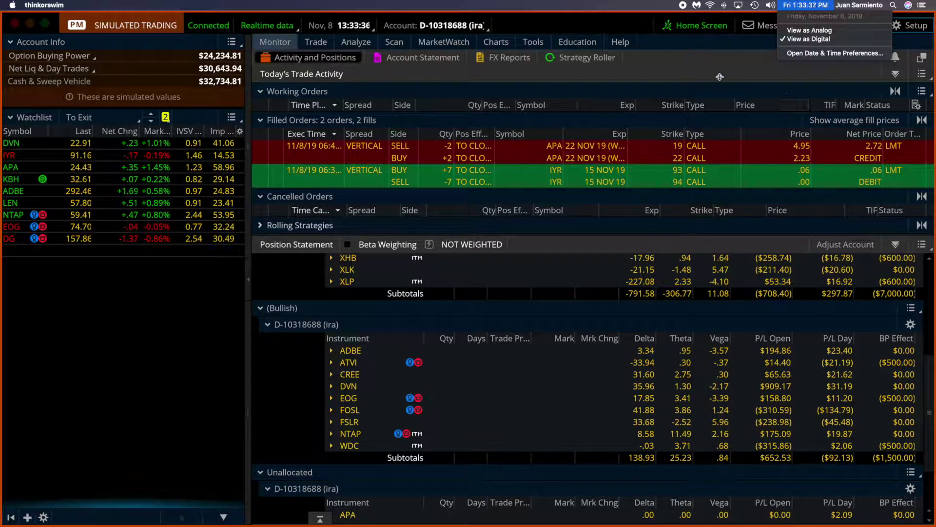
Step: Set the Mark ITM positions option to Week before expiration in the position settings and apply it
click(719, 74)
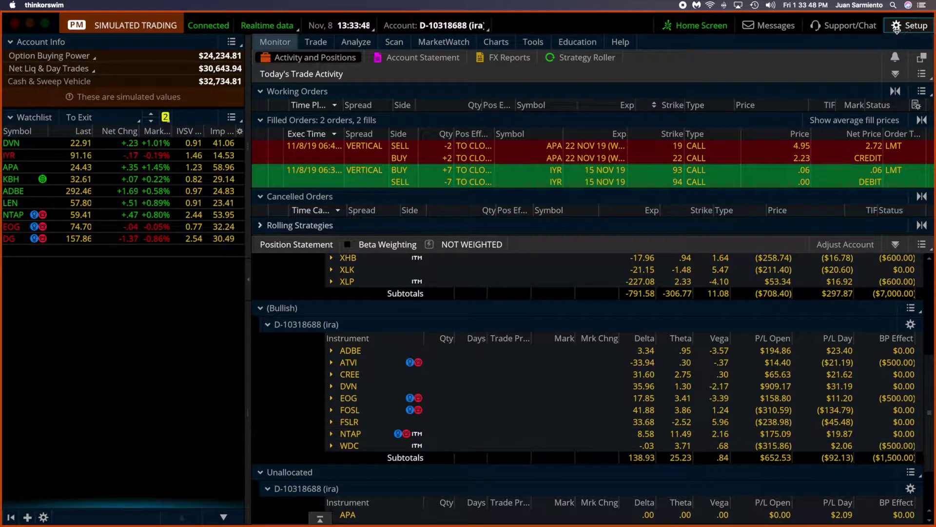
click(915, 27)
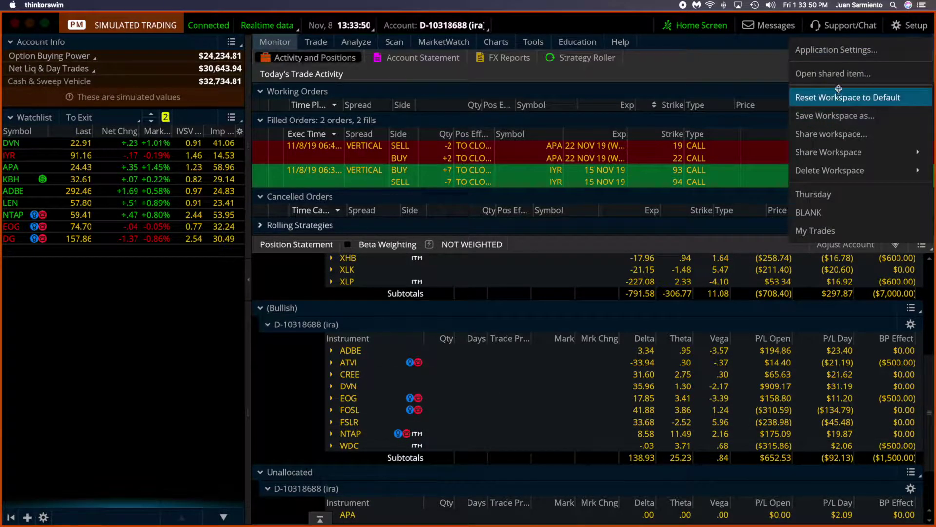
click(844, 57)
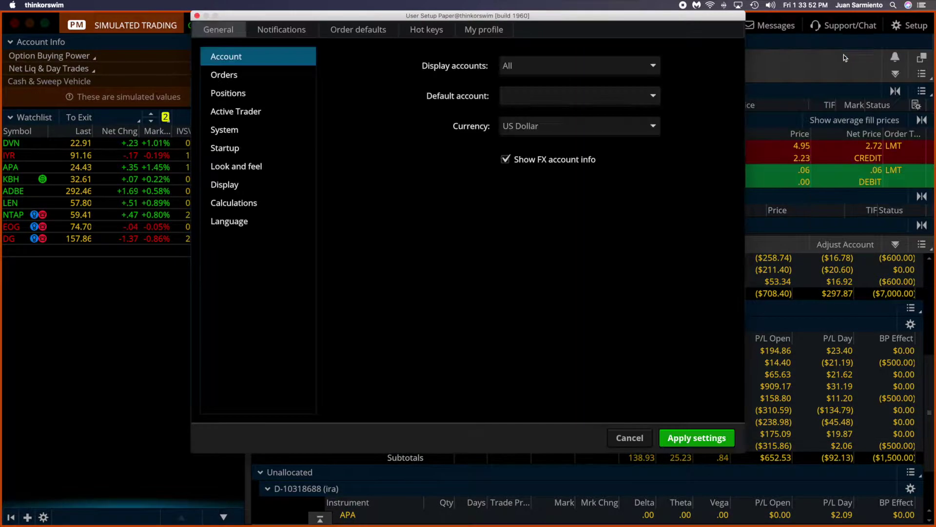
click(245, 94)
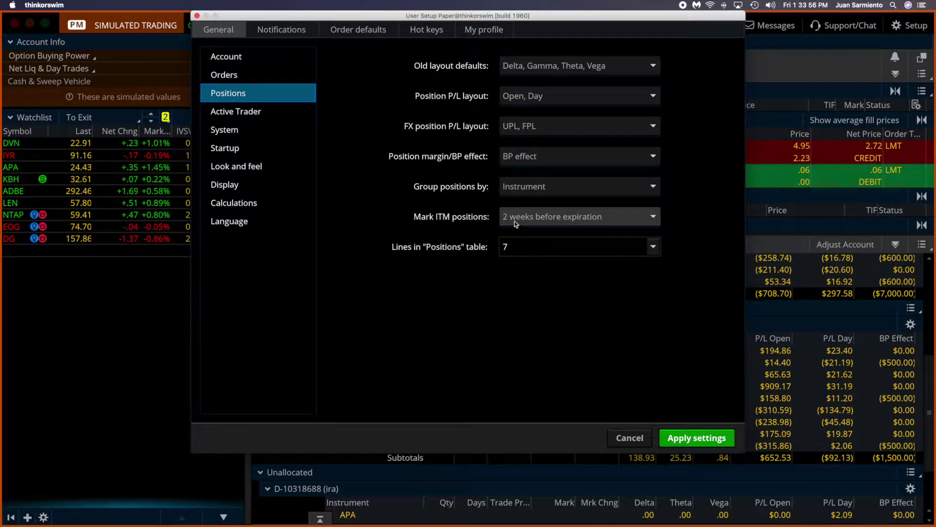
click(629, 218)
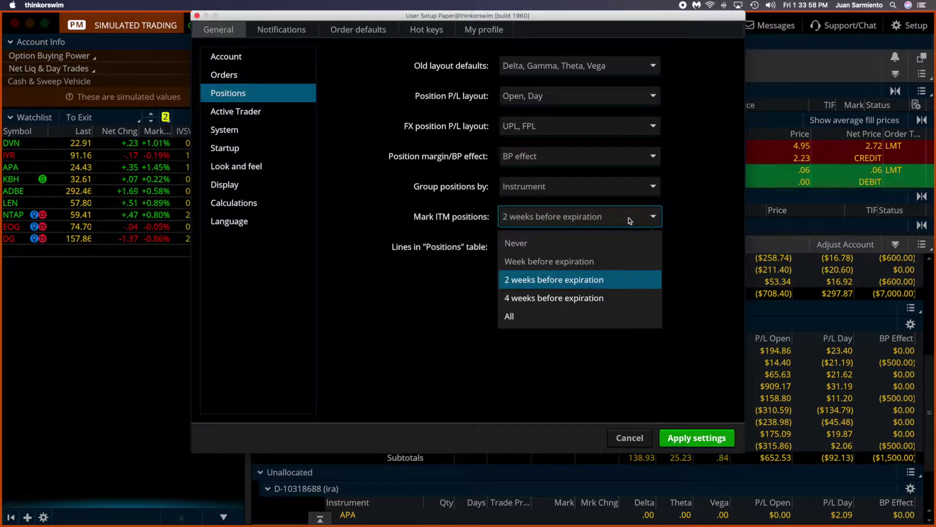
click(551, 263)
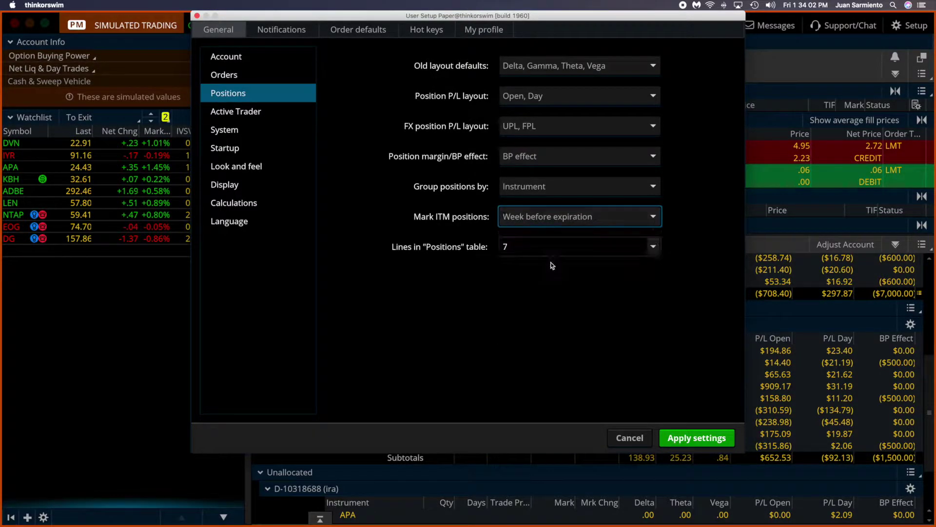
click(696, 437)
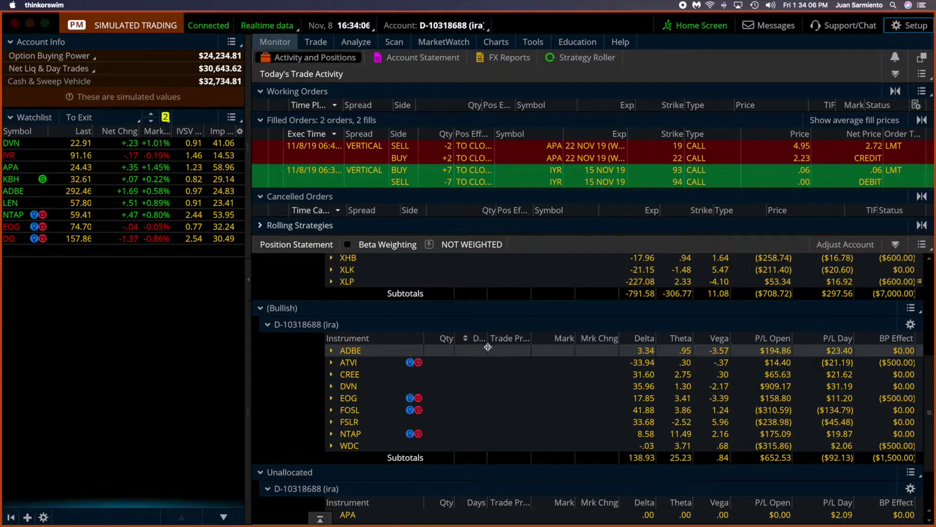
Step: Check the ITM markers in the position statement, and apply 2 weeks before expiration for Mark ITM positions in the application settings
scroll(485, 348, up, 6)
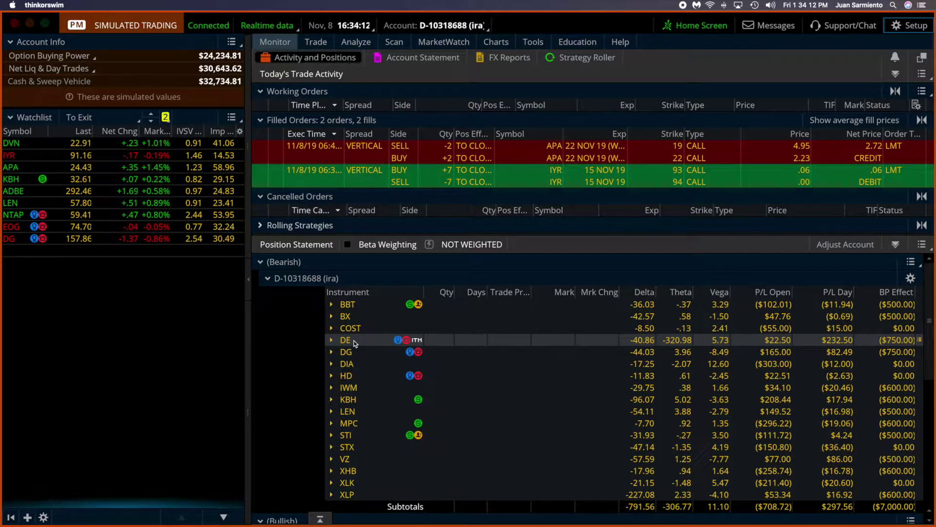
scroll(354, 343, down, 10)
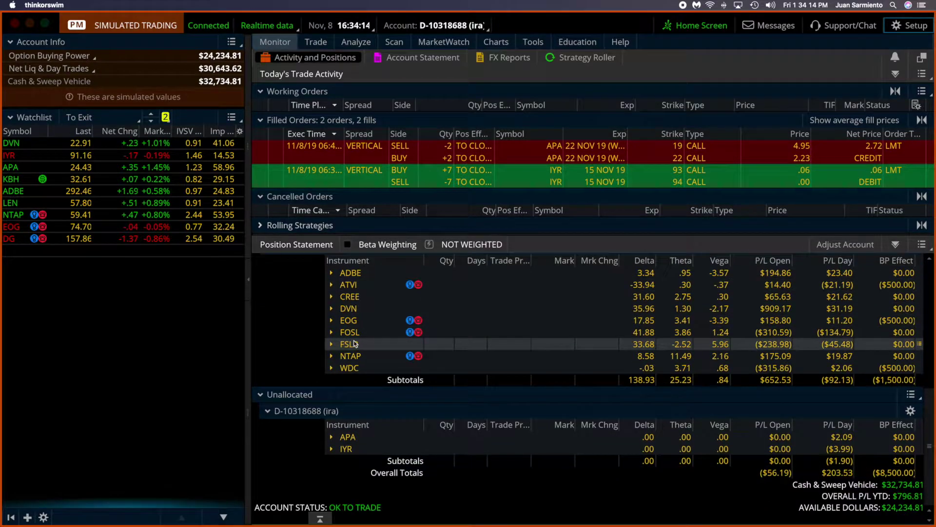
scroll(432, 363, up, 5)
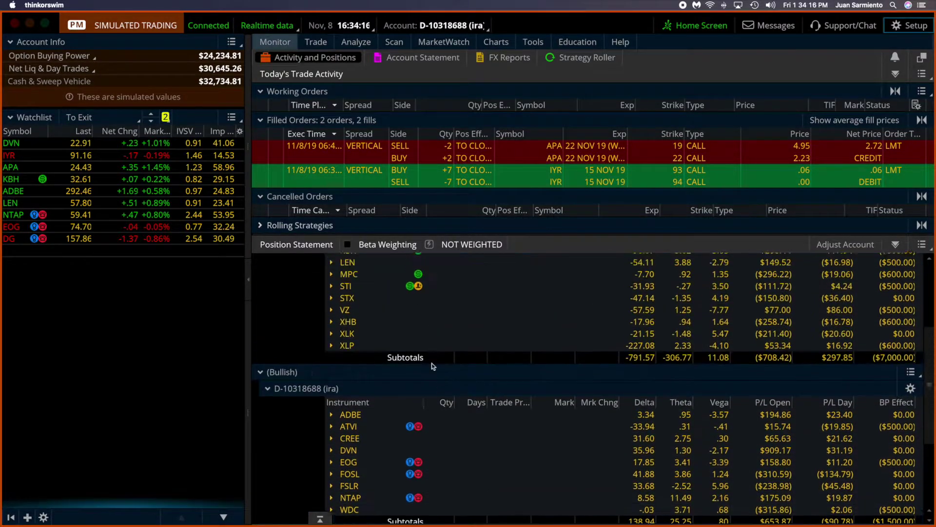
scroll(431, 363, up, 3)
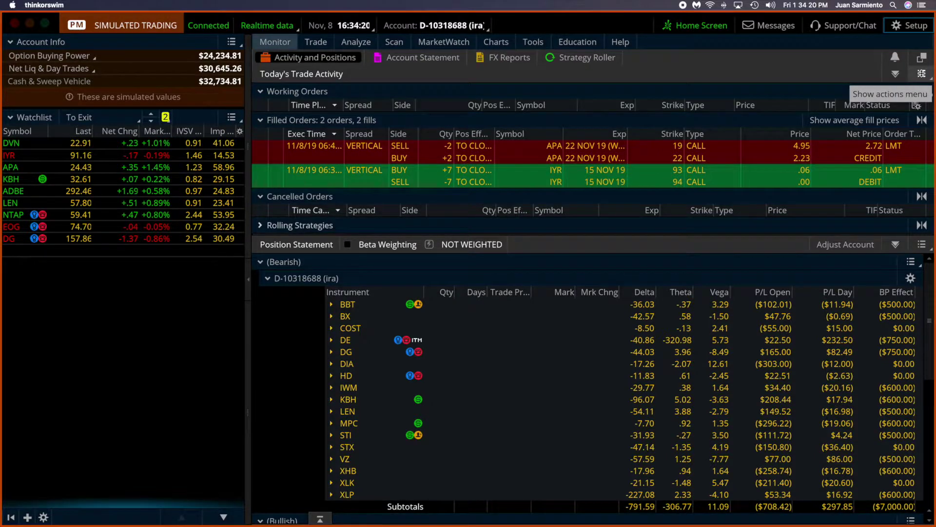
click(920, 74)
click(910, 26)
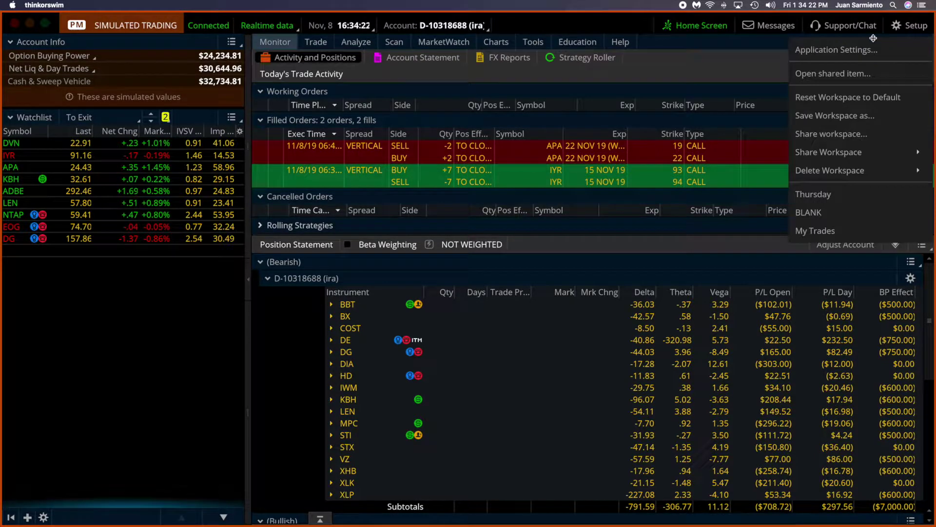
click(855, 49)
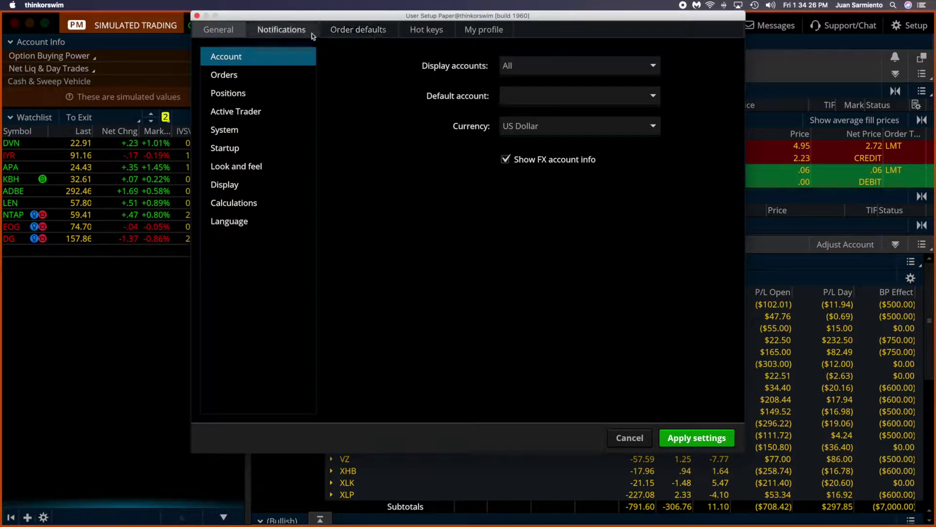
click(241, 93)
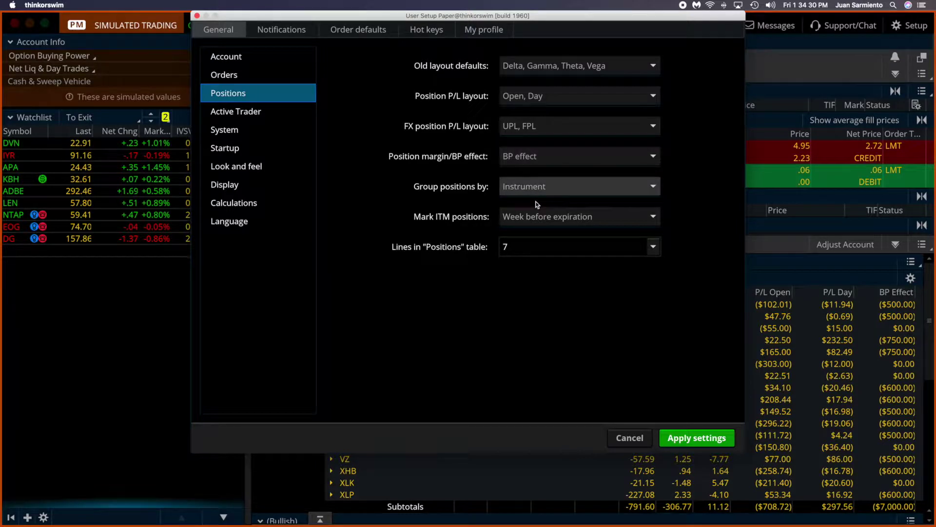
click(534, 217)
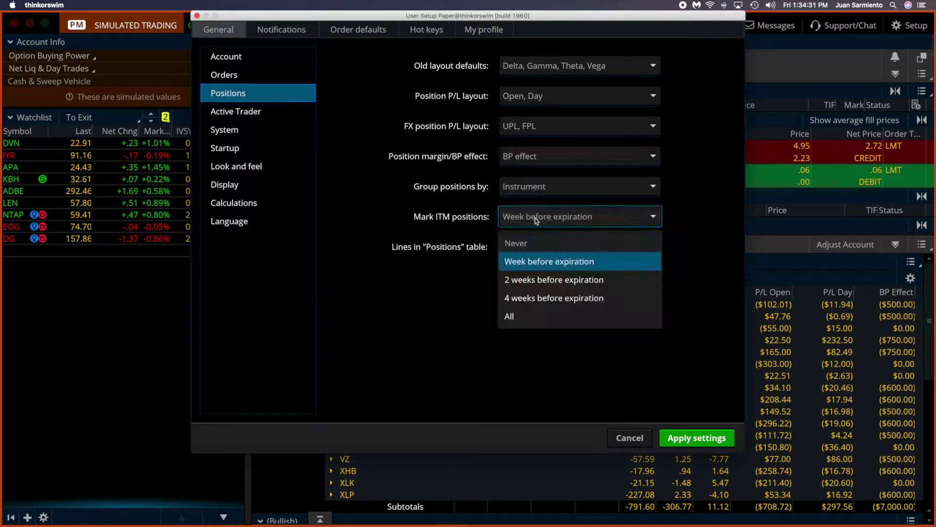
click(539, 278)
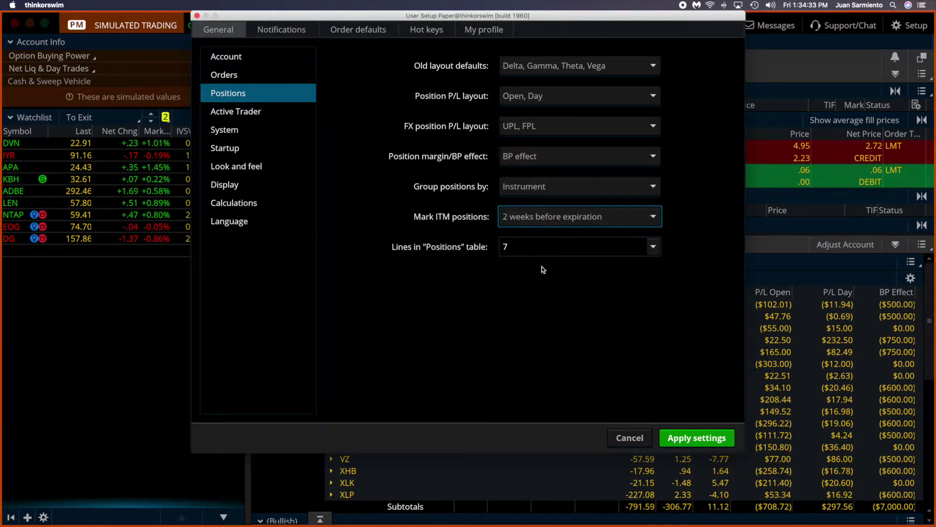
click(685, 439)
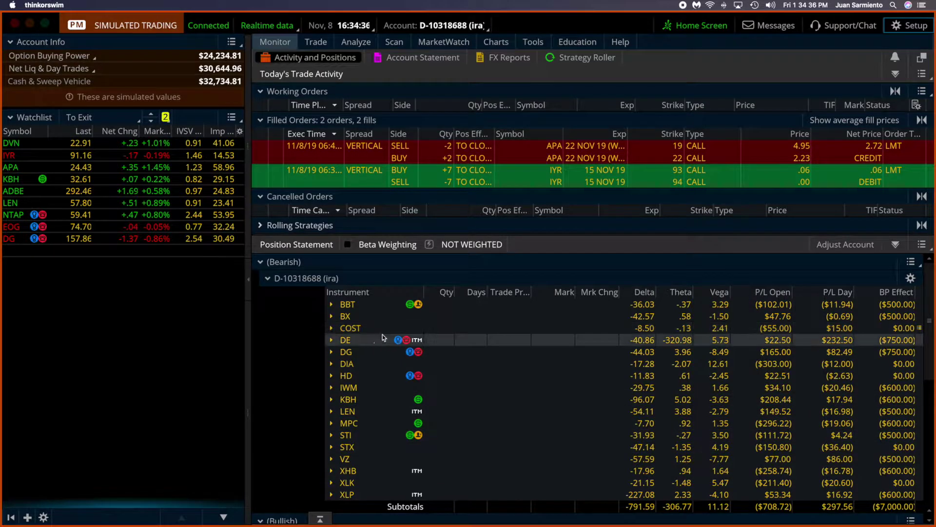
Step: Expand the DE position in the Bearish group and widen the Instrument column to read its option legs in full
click(345, 341)
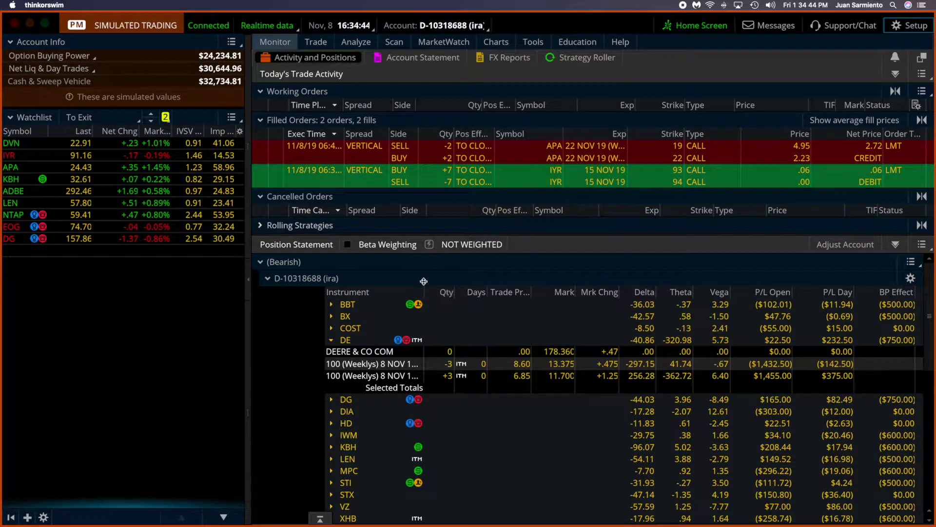
drag(428, 286, 477, 287)
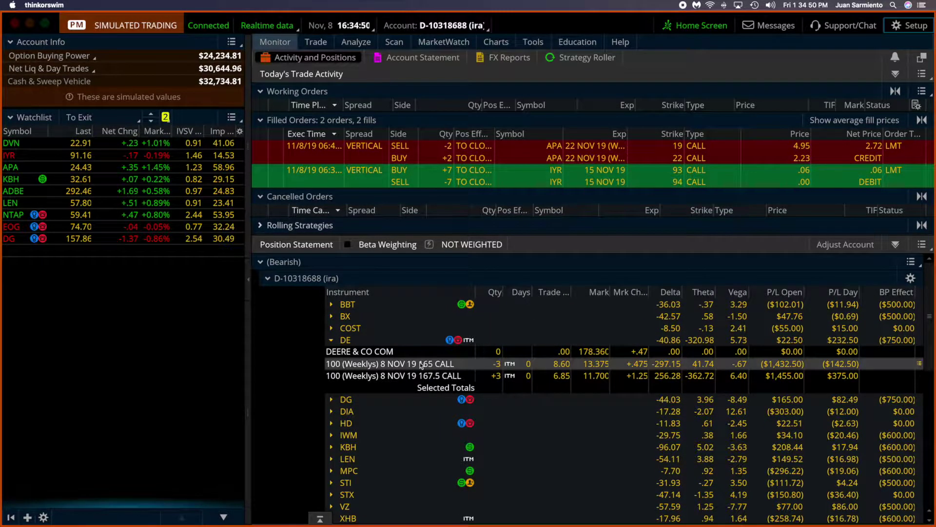
Step: Load DE in the risk profile analysis and exclude the simulated 165/167.5 call vertical from the plot
click(356, 42)
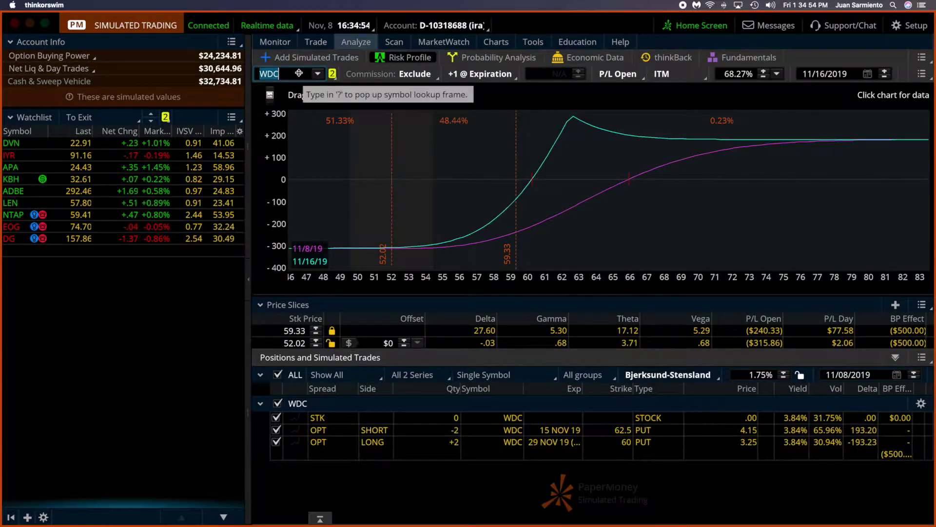
text(DE)
key(Return)
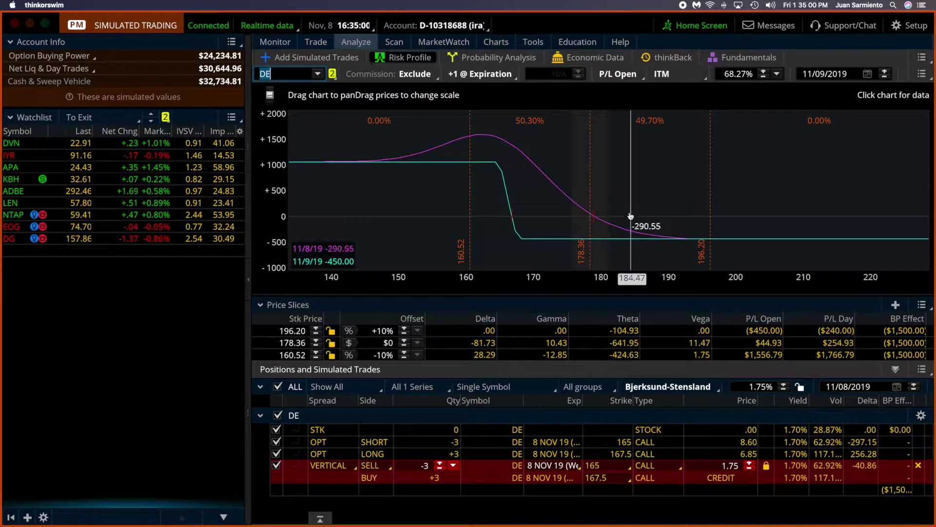
click(276, 465)
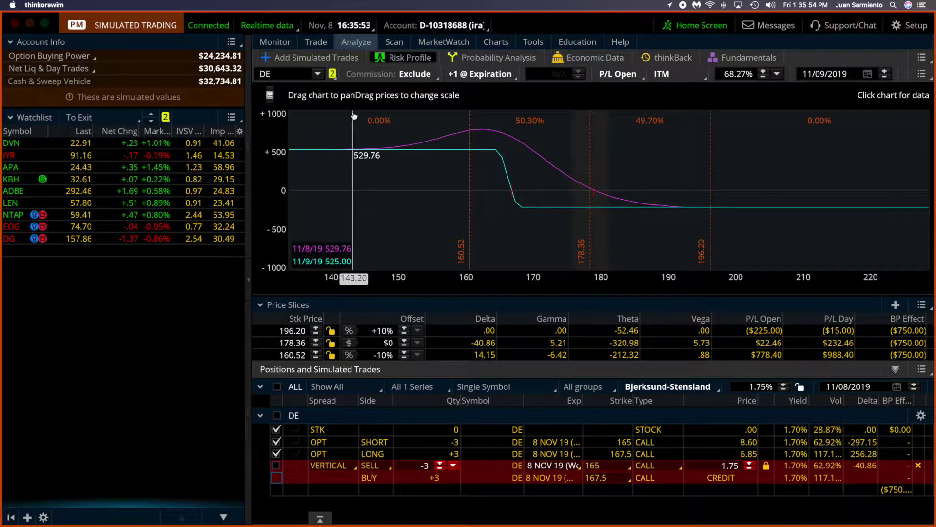
Step: Open the account statement and sort its profits and losses by P/L YTD in ascending order
click(275, 41)
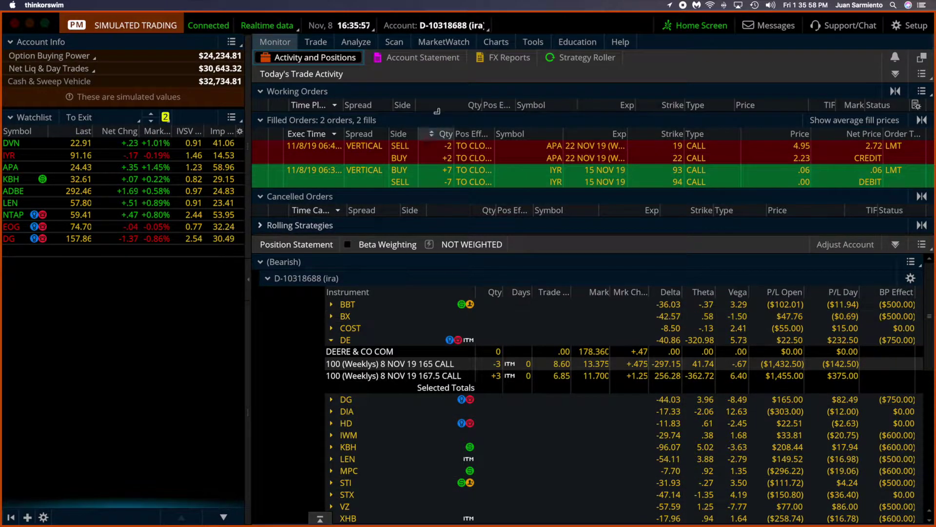
click(438, 54)
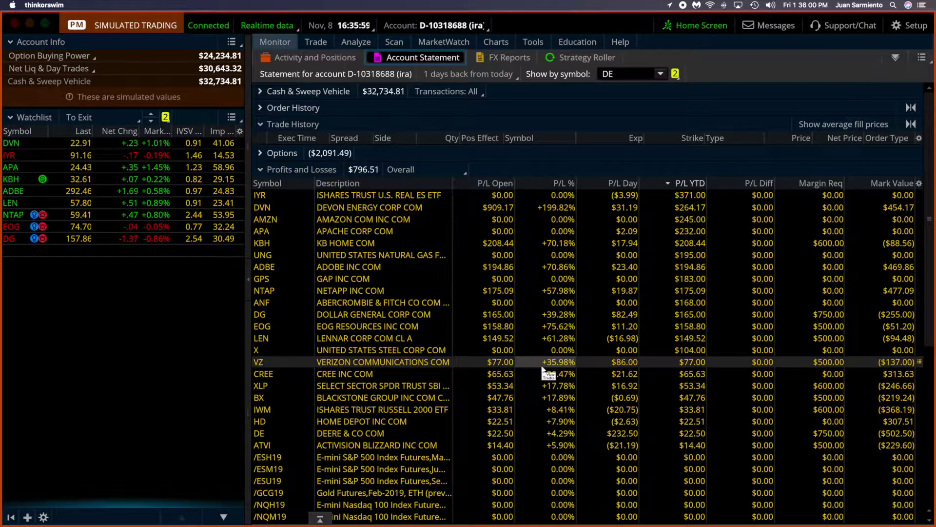
scroll(544, 371, down, 8)
scroll(544, 371, up, 10)
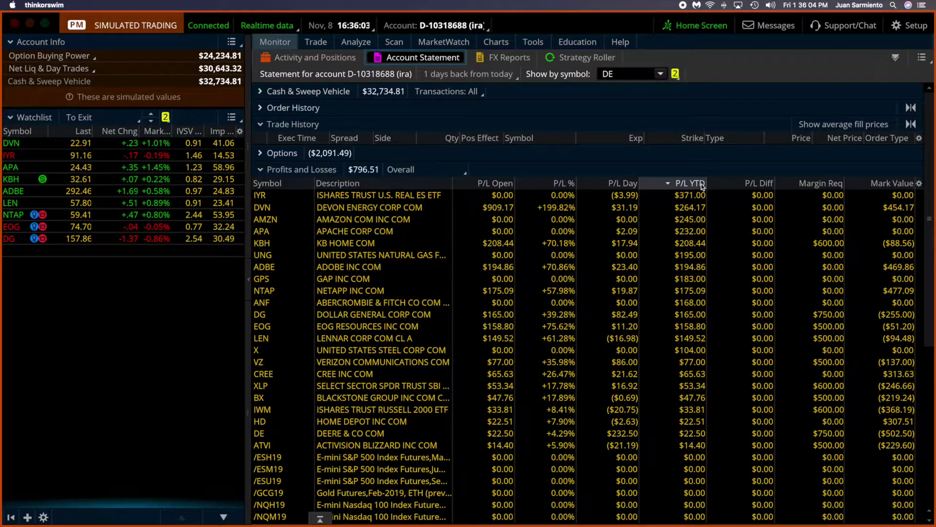
click(702, 187)
click(702, 187)
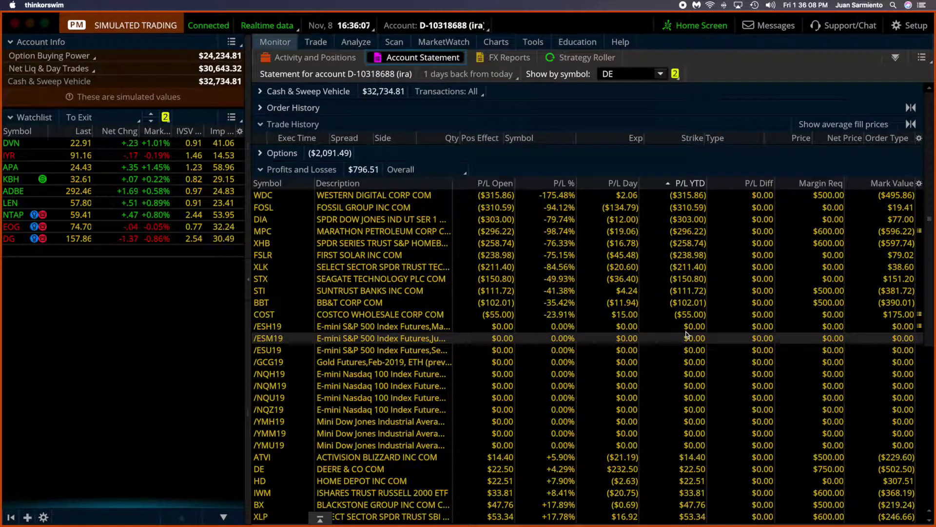
Step: Check the overall totals of the profits and losses, and sort the list by P/L Open in descending order
scroll(687, 335, down, 10)
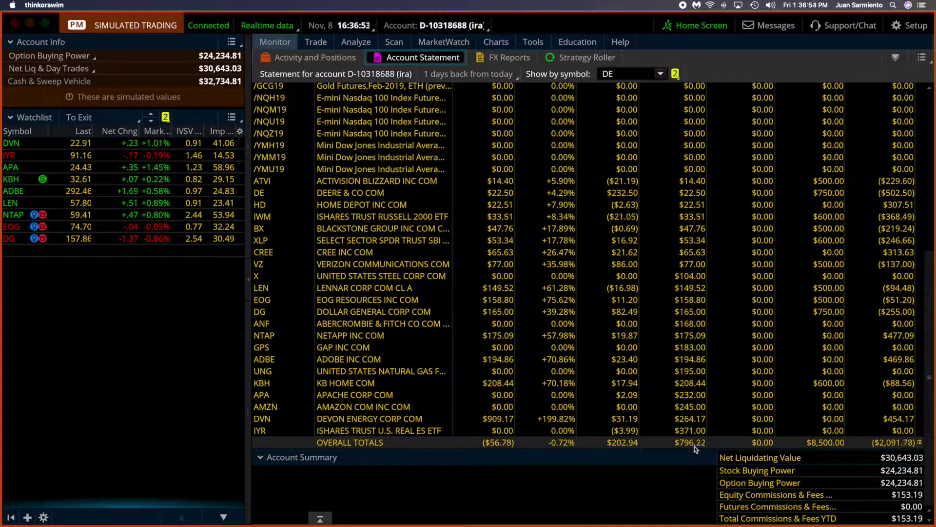
scroll(604, 323, up, 8)
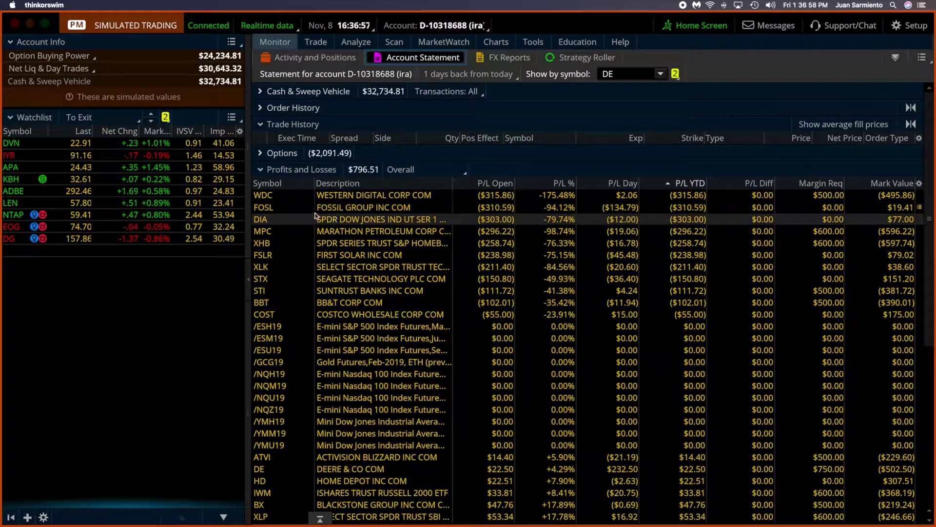
click(500, 185)
click(500, 184)
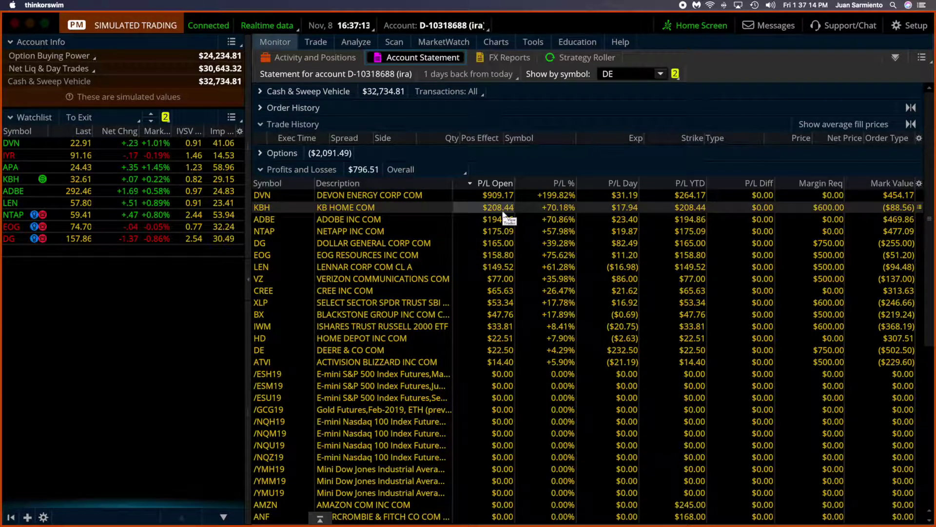
Step: Load the symbol KBH in the risk profile analysis to plot its open option position
click(355, 41)
click(282, 74)
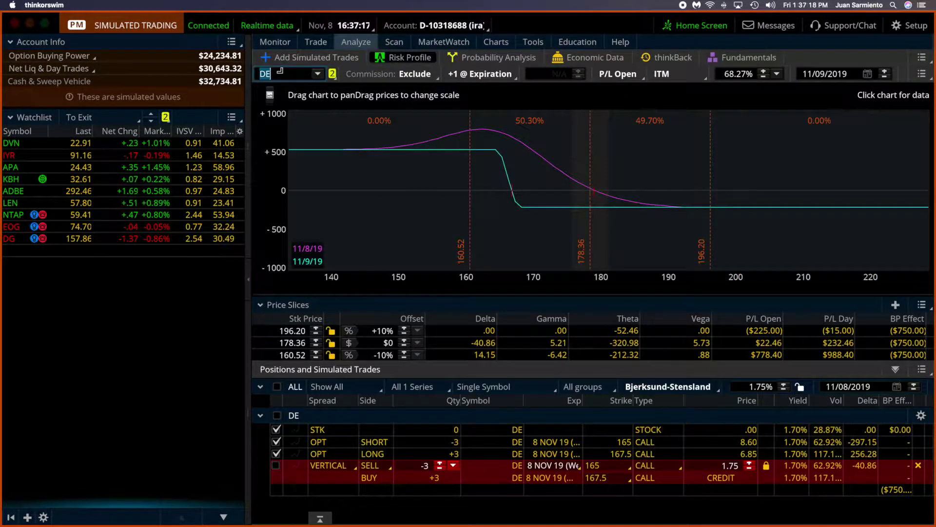
text(KBH)
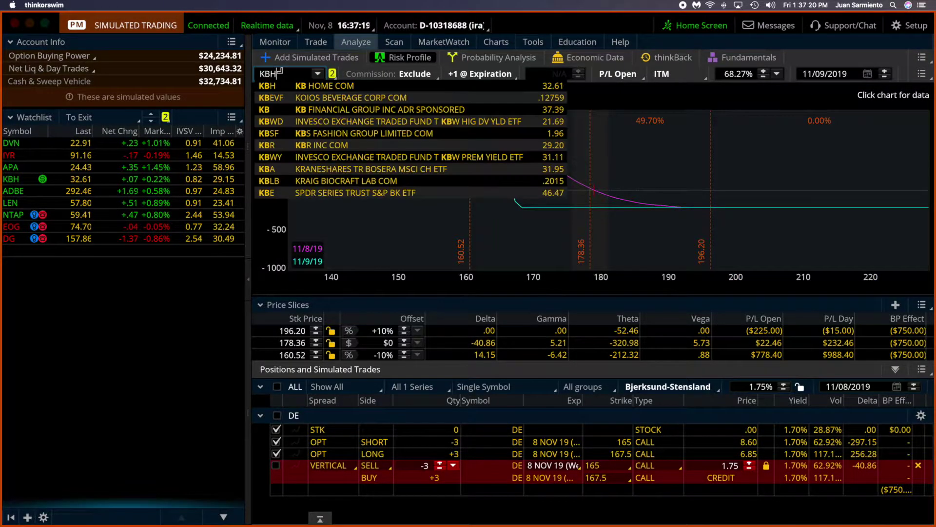
key(Return)
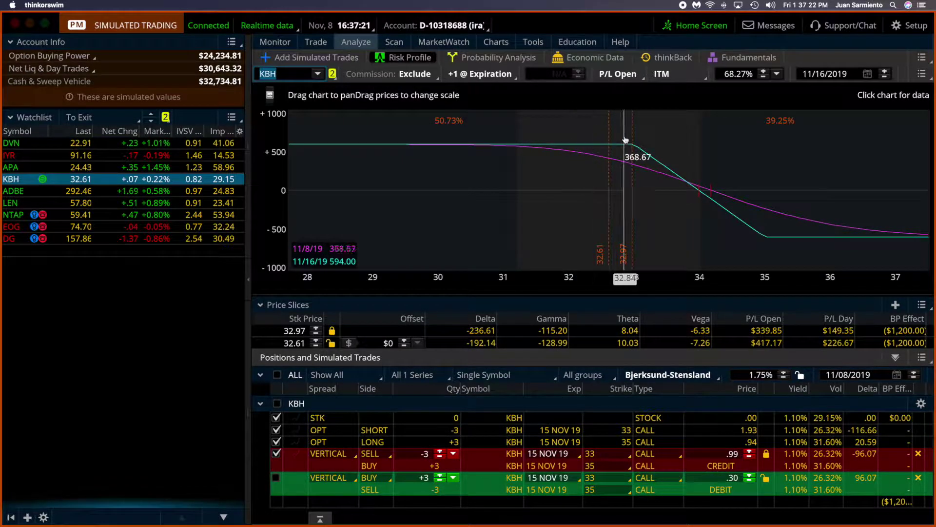
Step: Reset the KBH price slices and exclude the simulated 33/35 sell call vertical from the plot
click(922, 304)
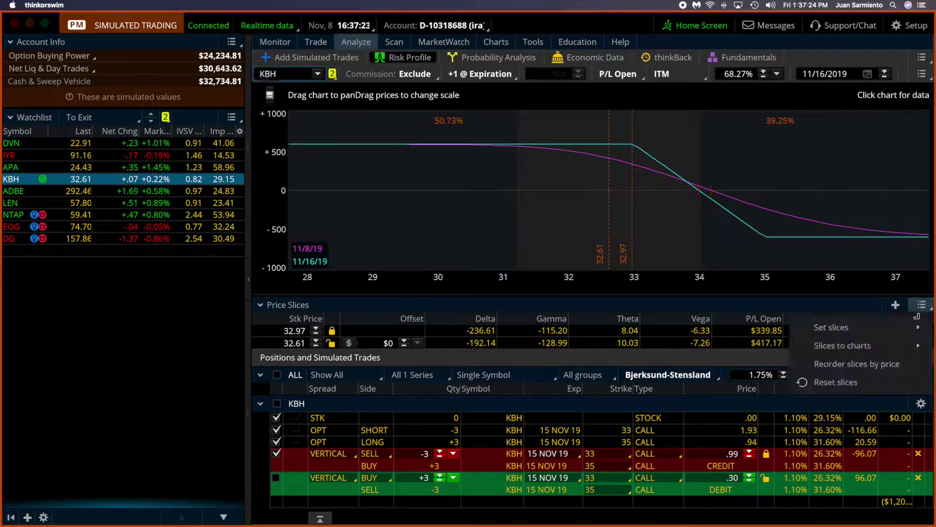
click(903, 380)
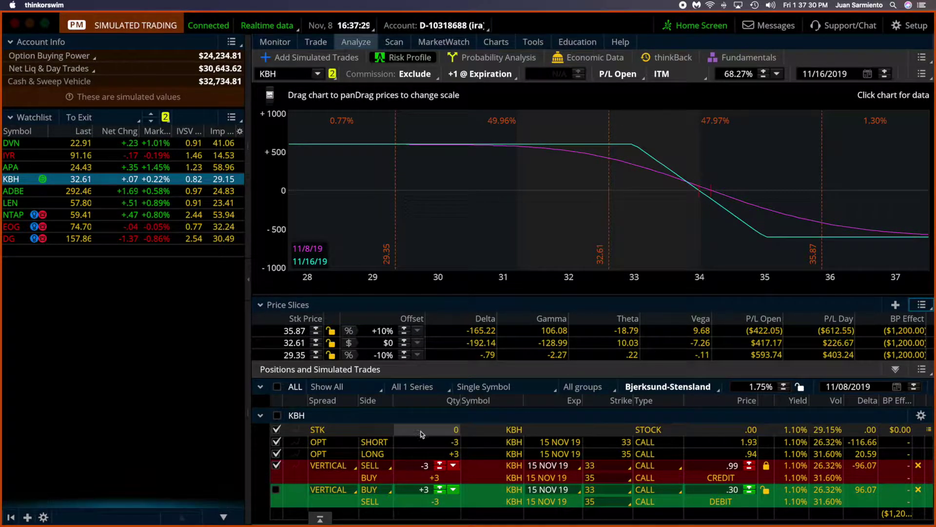
click(276, 465)
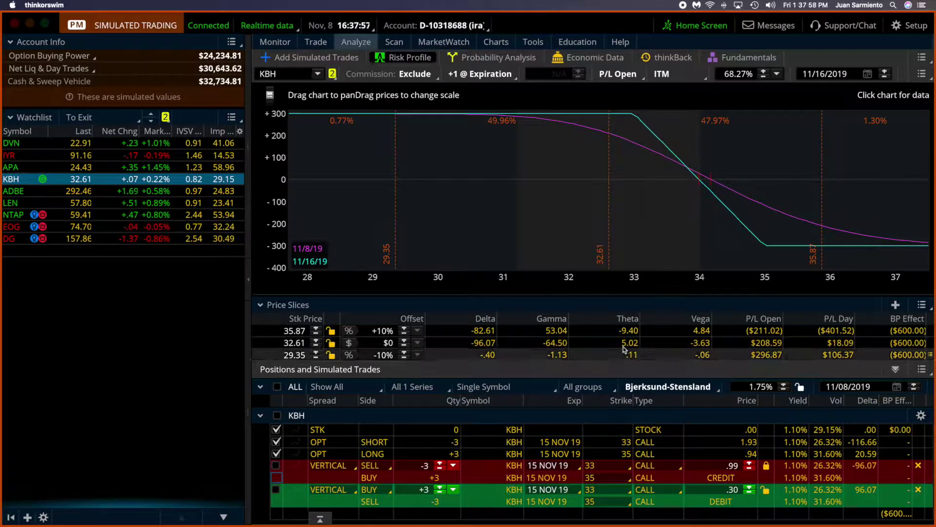
Step: Review the KBH price chart, return to its risk profile, and enlarge the positions and simulated trades area
click(496, 42)
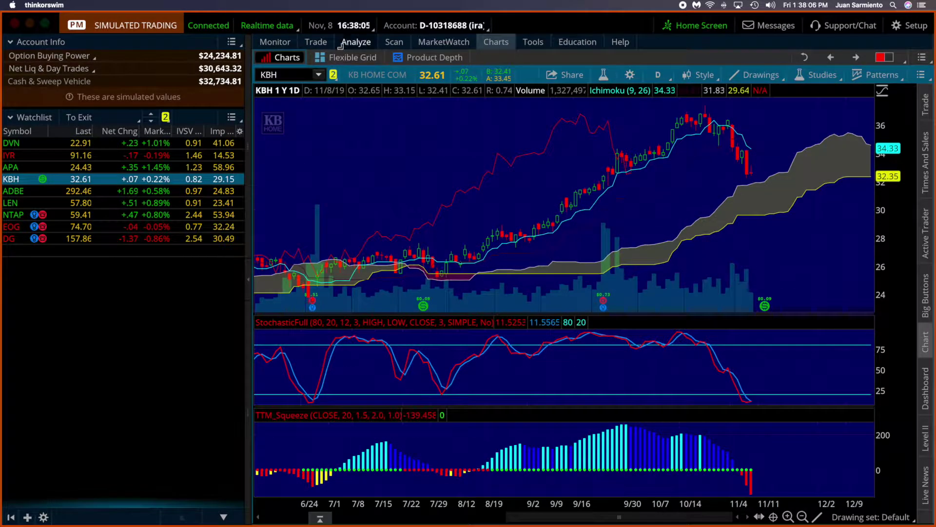
mouse_move(355, 42)
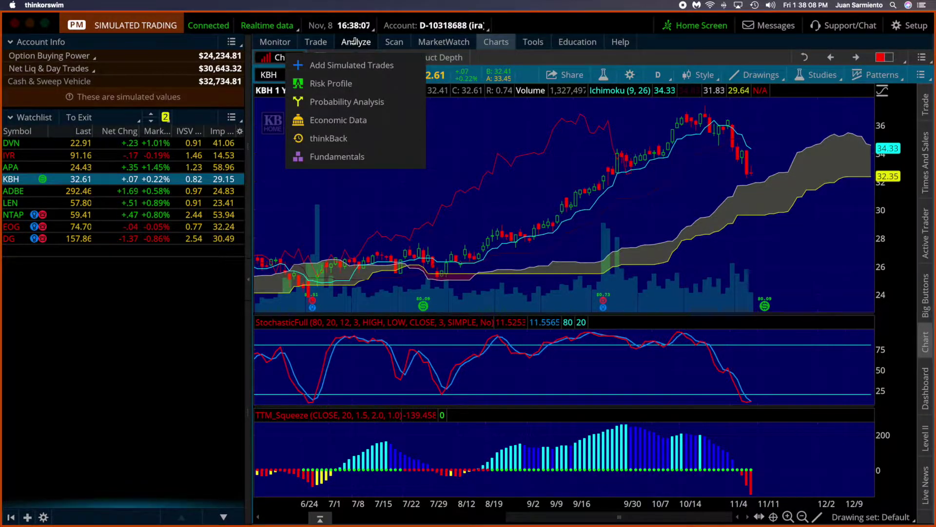
click(355, 41)
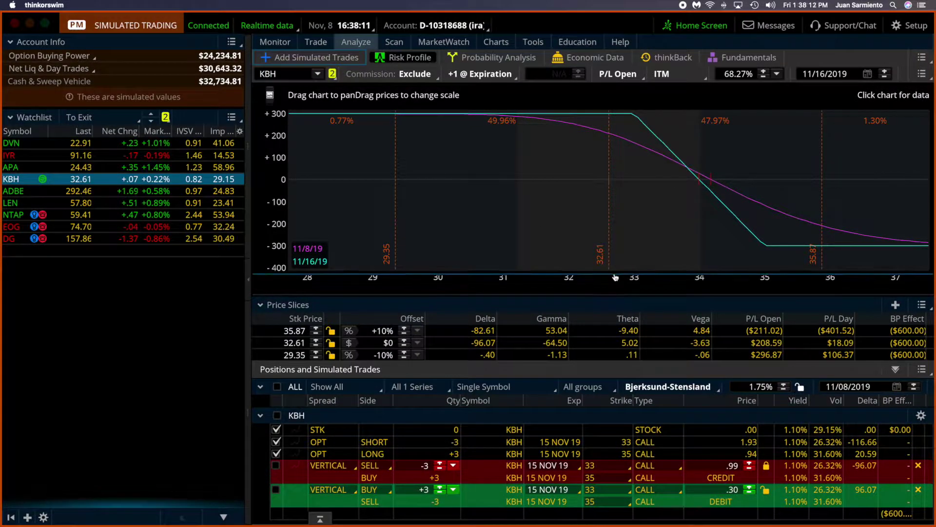
drag(616, 275, 614, 255)
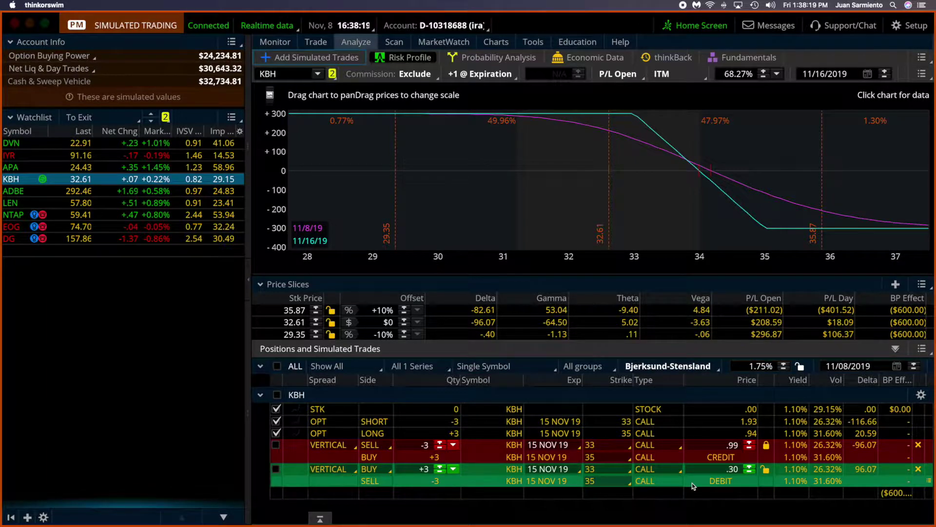
Step: Include the simulated KBH 33/35 buy call vertical in the plot and send it as a +3 closing order at a .30 limit debit
click(276, 470)
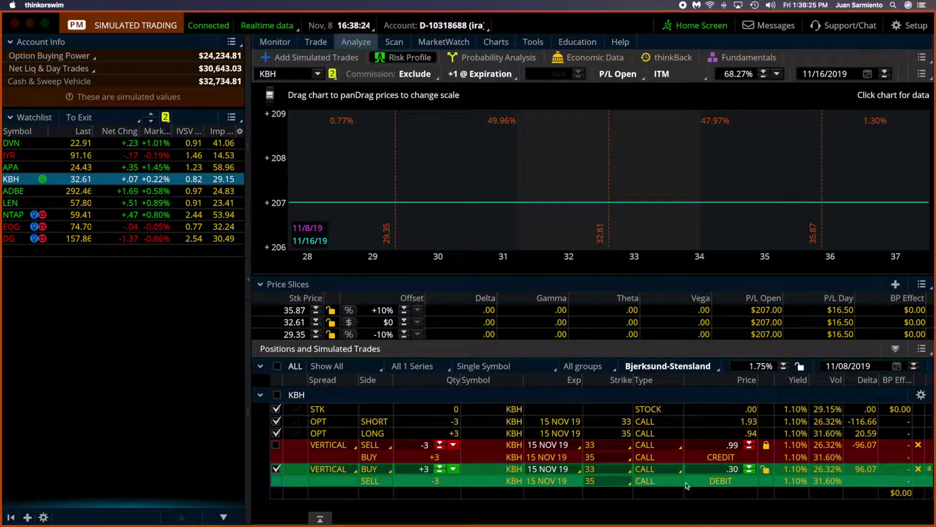
right_click(719, 481)
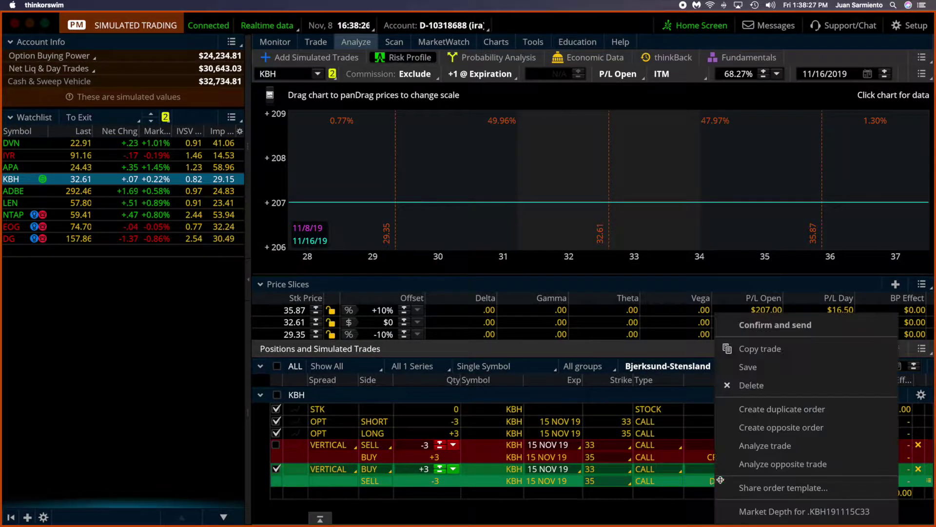
click(788, 331)
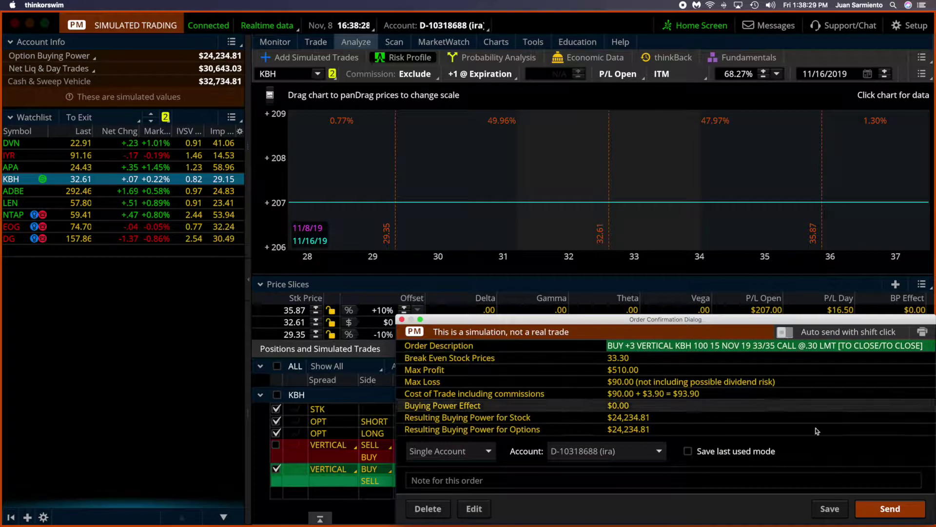
click(890, 508)
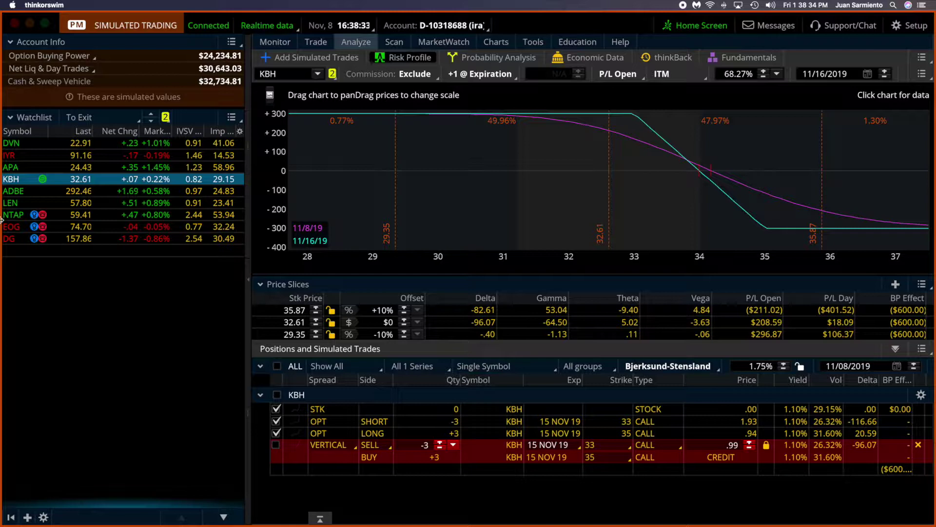
Step: Select DVN in the account statement's profits and losses and view its price chart
click(291, 43)
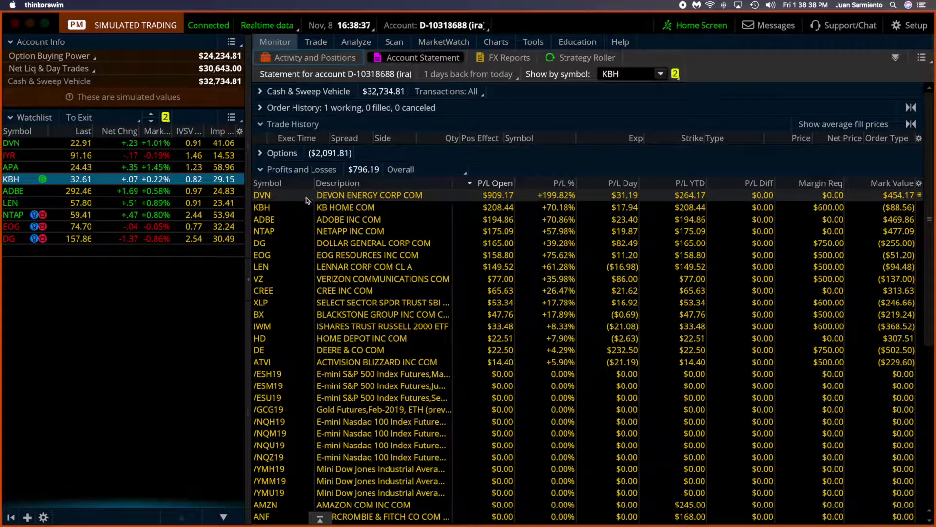
click(357, 196)
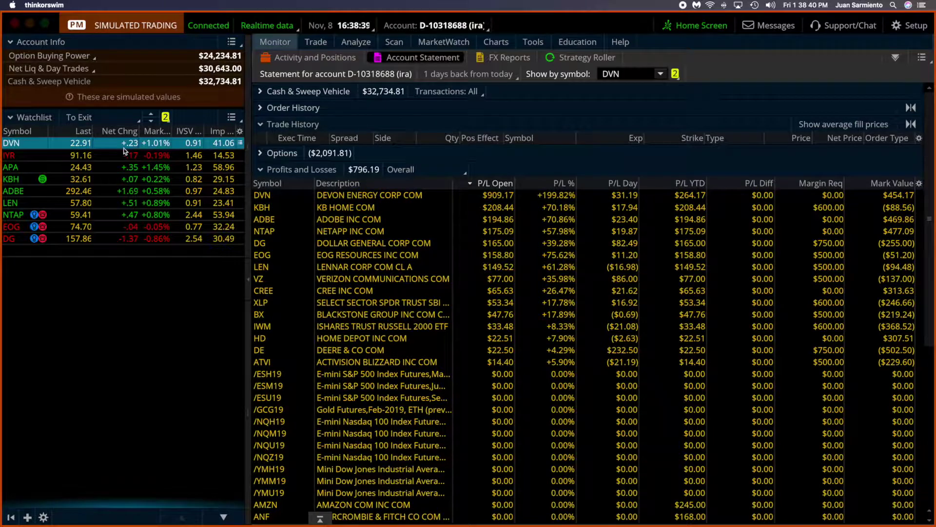
click(495, 41)
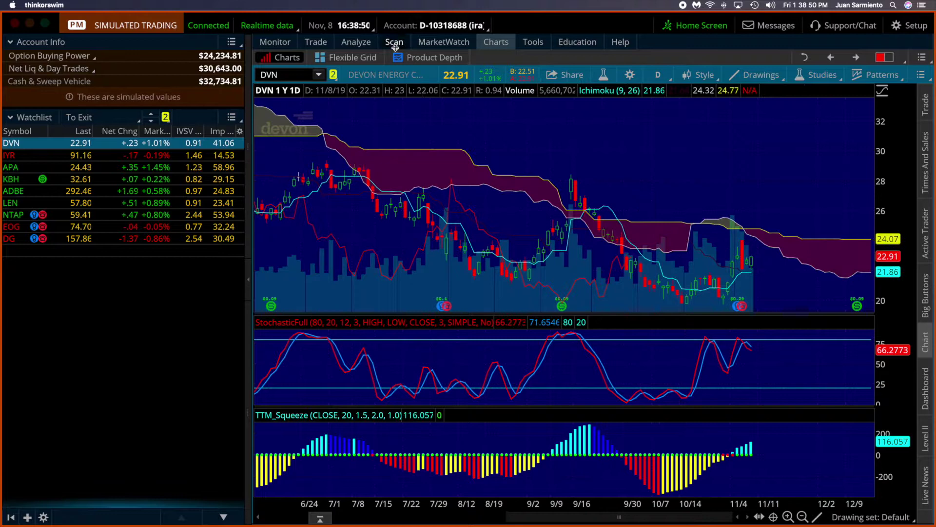
Step: Hide the open positions in the DVN risk profile and exclude the simulated 20/21 sell call diagonal from the plot
click(356, 42)
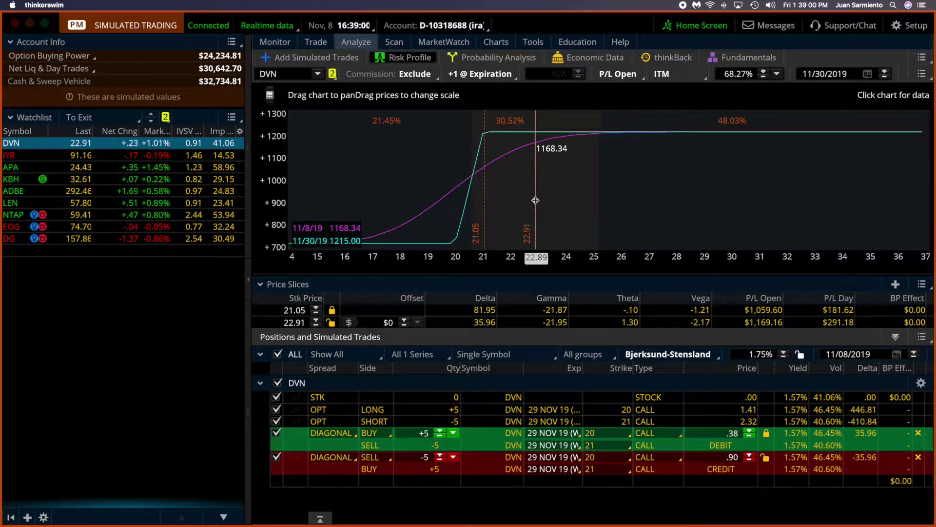
click(318, 354)
click(327, 393)
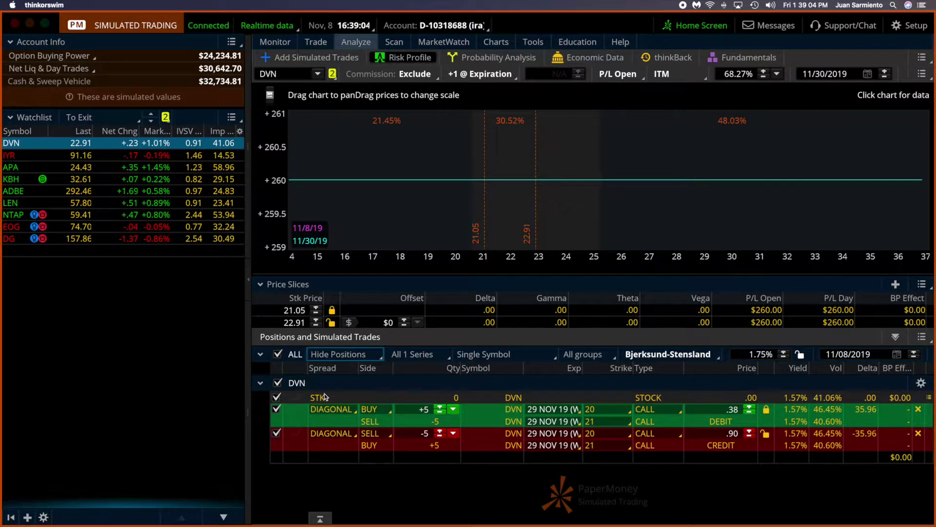
click(276, 433)
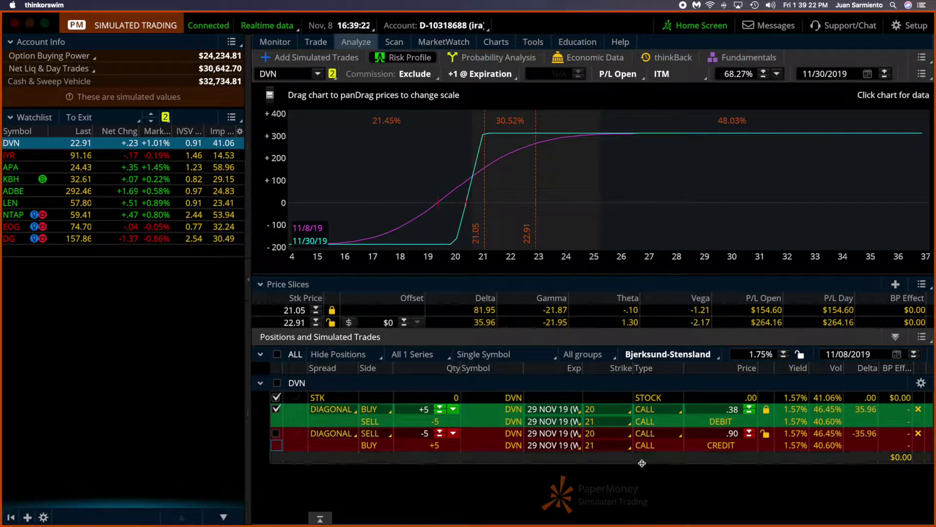
Step: Send the simulated DVN 20/21 sell call diagonal as an order for -5 at a .90 credit
right_click(670, 439)
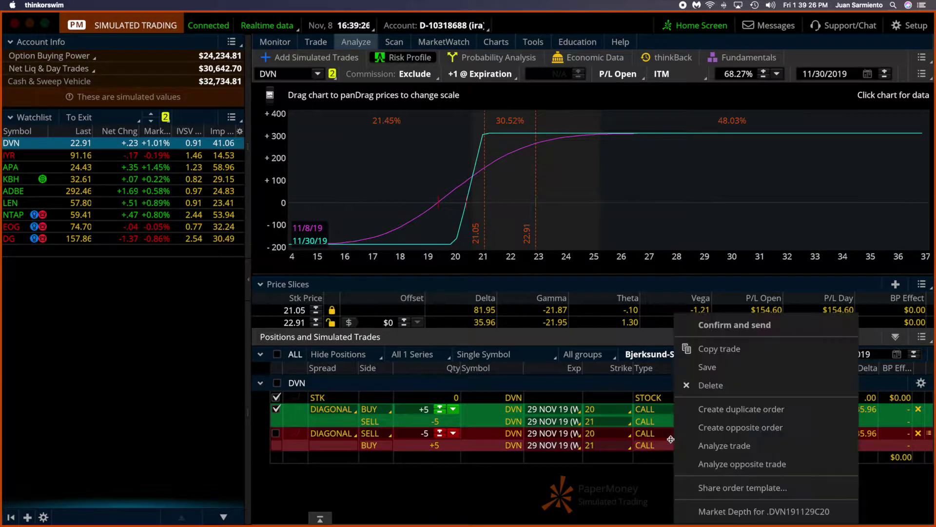
click(750, 326)
click(860, 506)
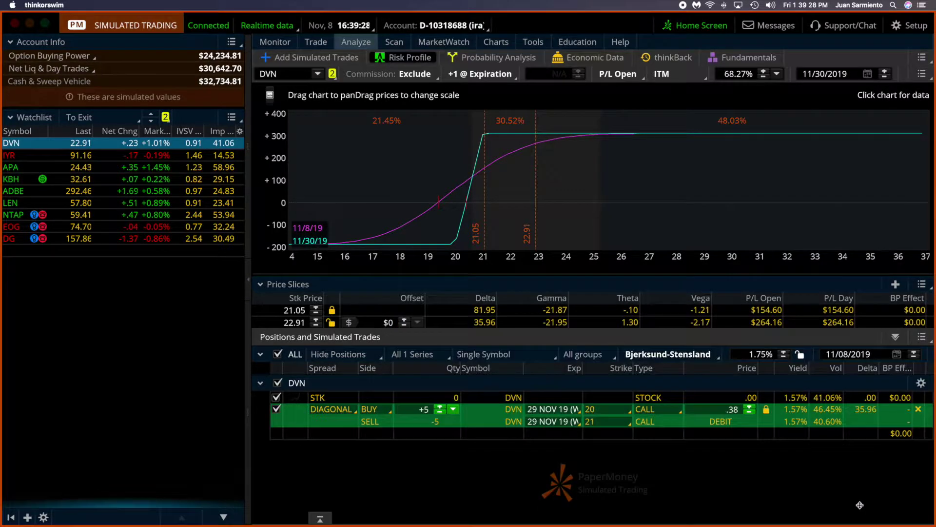
Step: Check the indicators and working order on the DVN chart, and return to the account's profits and losses
click(503, 42)
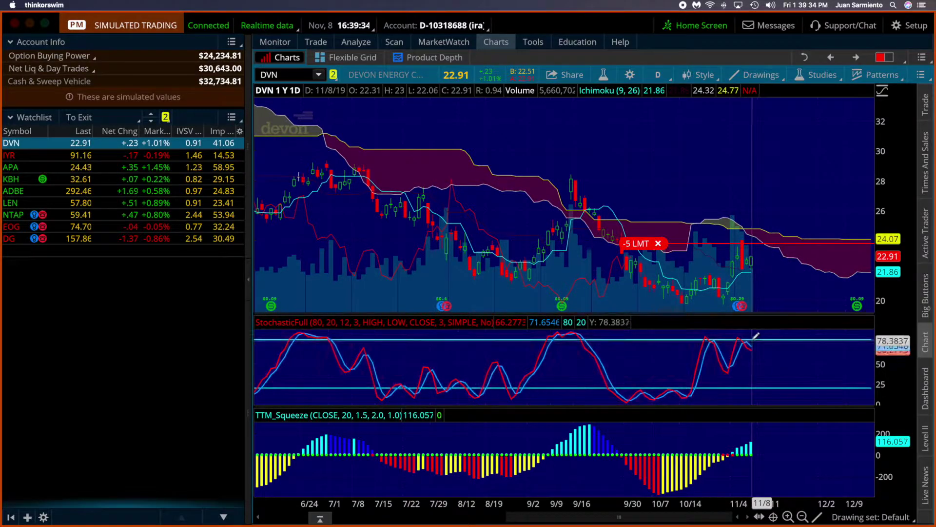
mouse_move(746, 306)
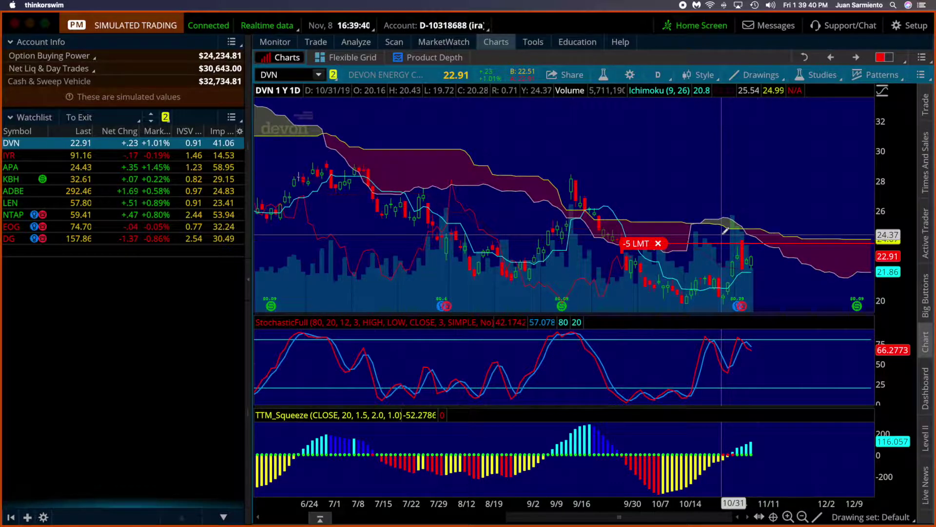
click(285, 43)
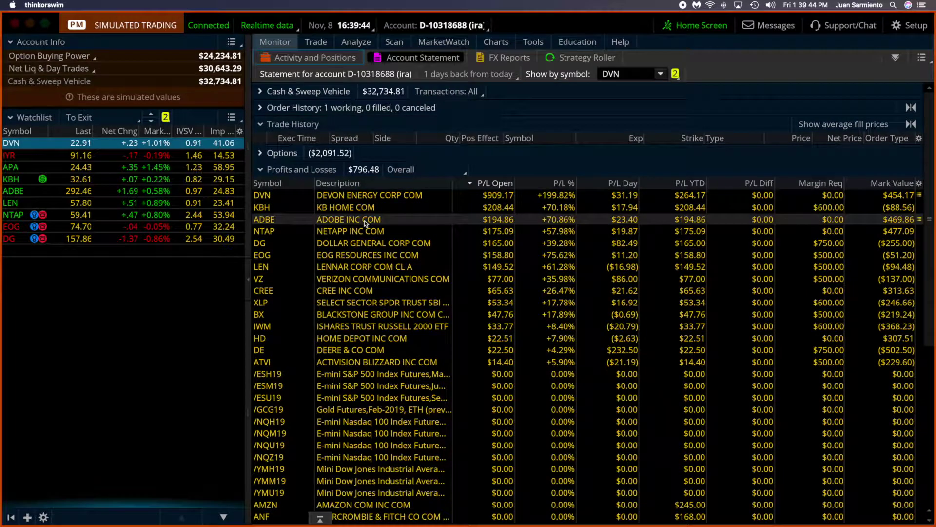
Step: Load the symbol ADBE in the price chart
click(496, 42)
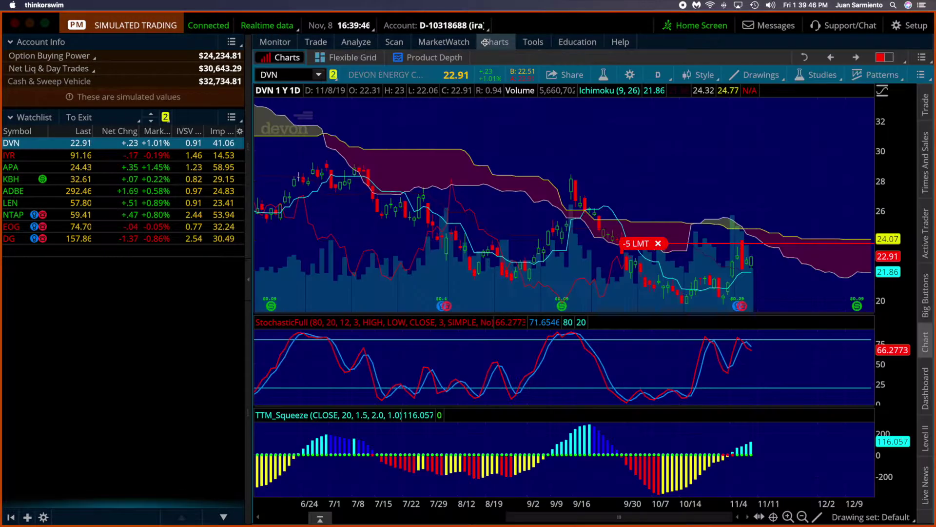
click(276, 76)
key(BackSpace)
key(BackSpace)
key(BackSpace)
text(ADBE)
key(Return)
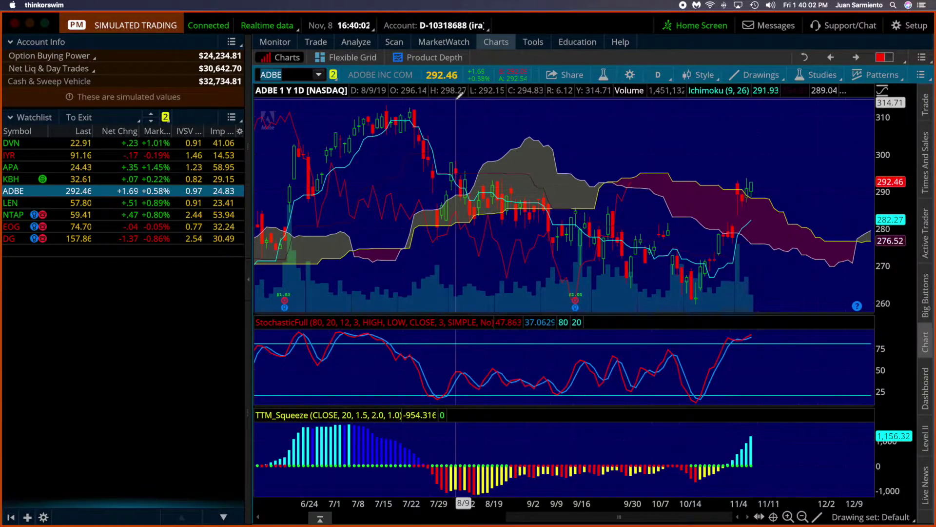
Step: Open the ADBE risk profile and hide the simulations to plot only the real option position
click(361, 39)
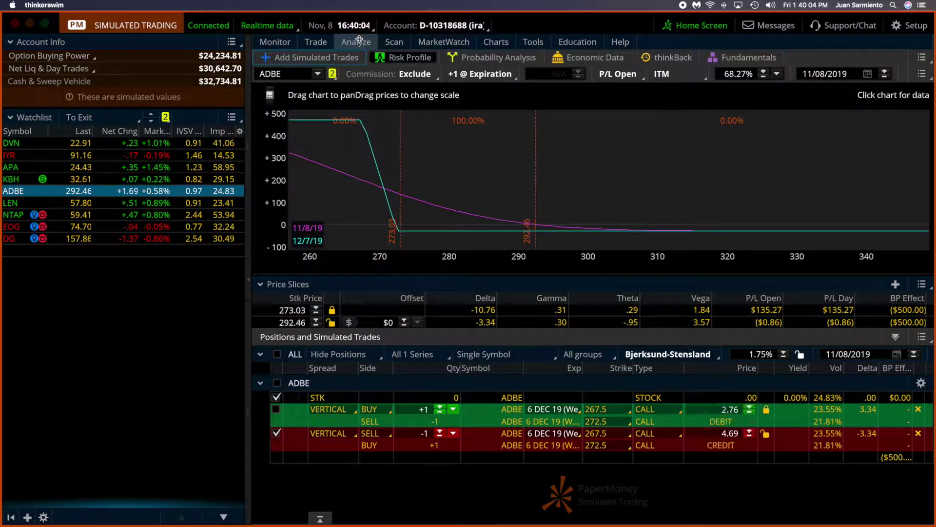
click(336, 354)
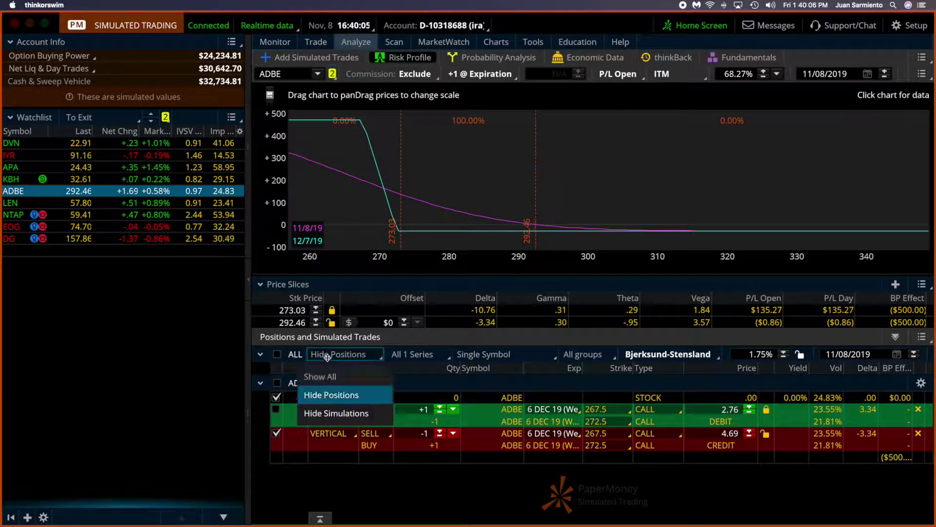
click(335, 409)
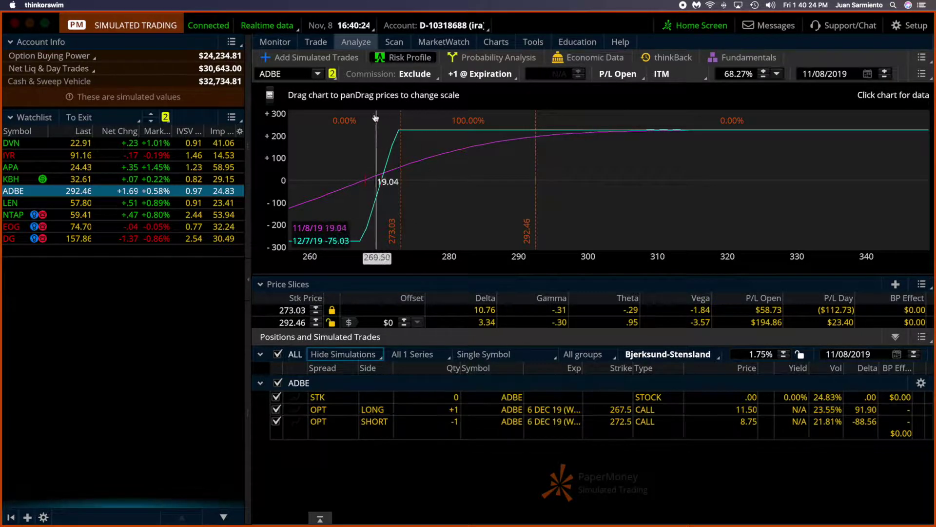
click(316, 56)
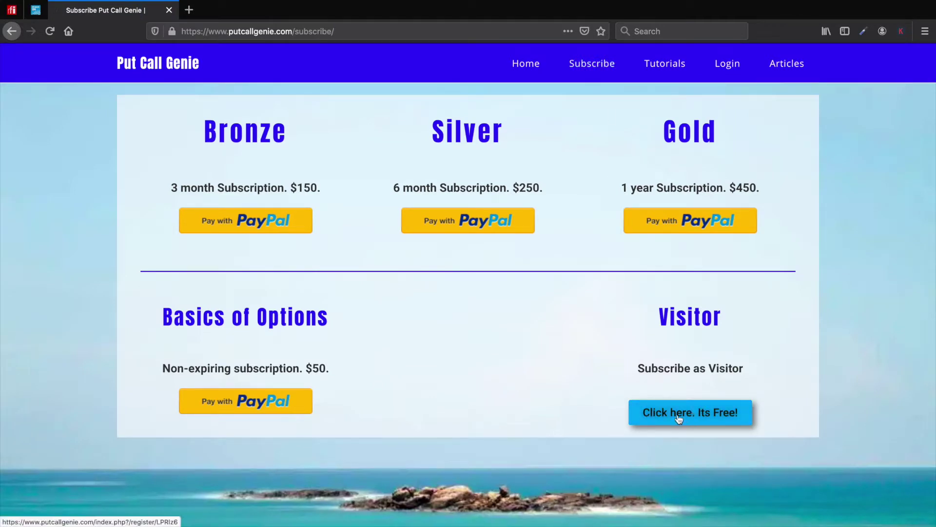
Step: On the Put Call Genie website, choose the free Visitor subscription and browse the Free Videos page of the tutorials
click(713, 420)
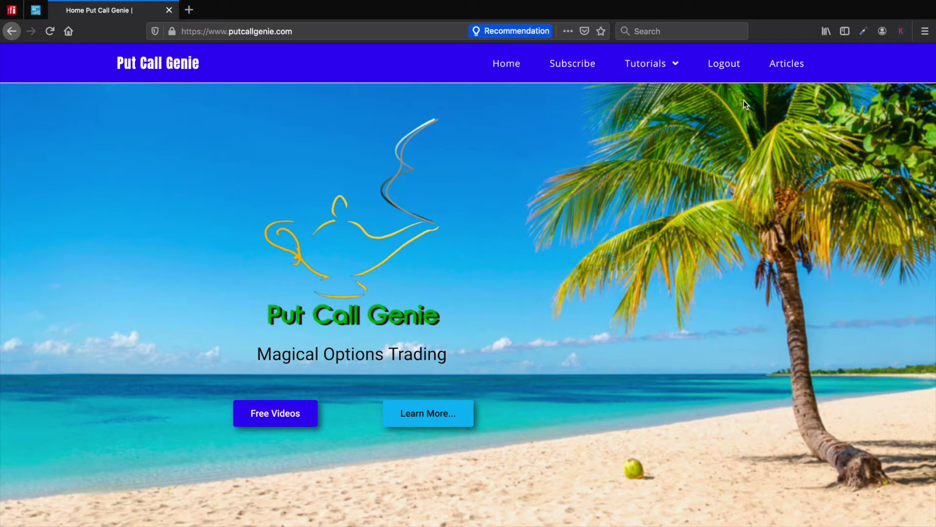
mouse_move(654, 75)
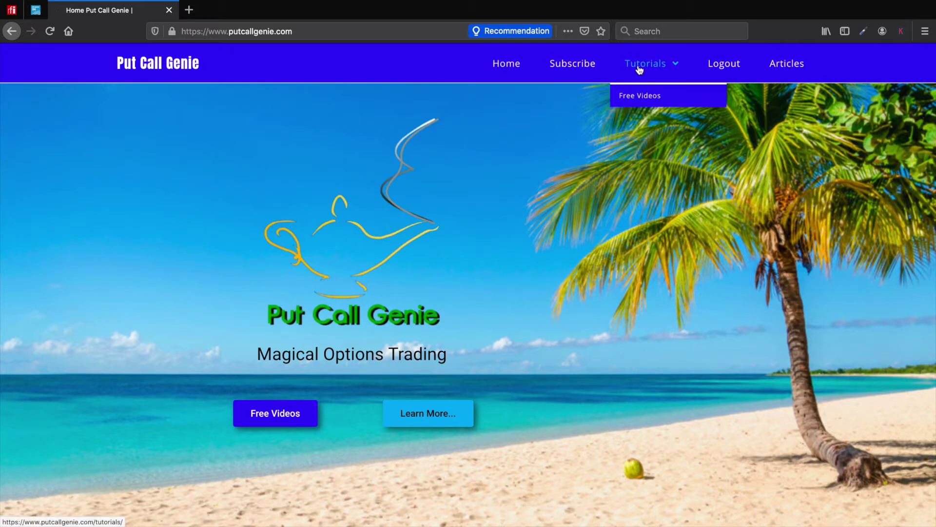
click(639, 70)
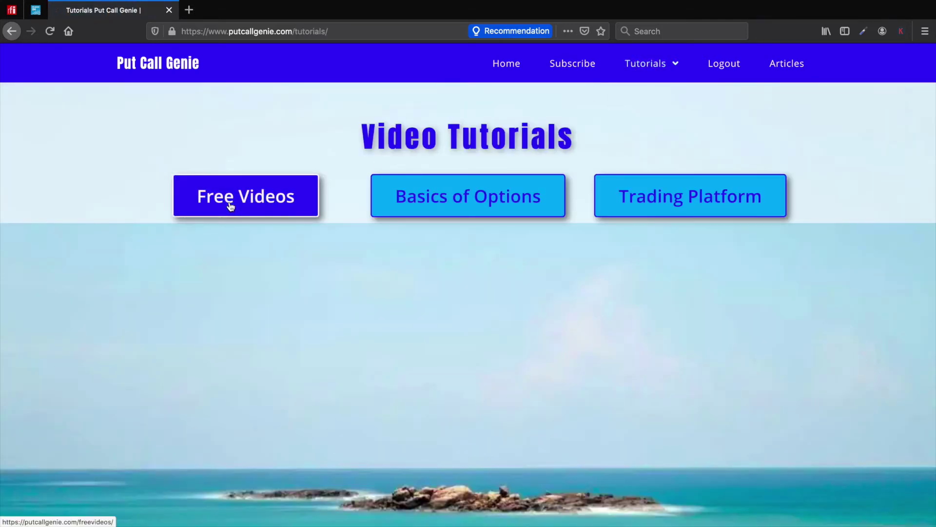
click(231, 206)
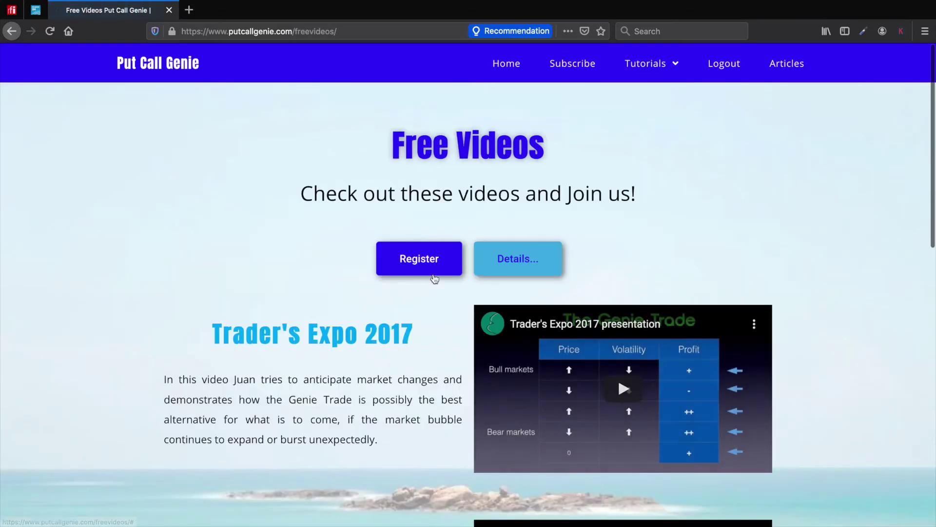
scroll(432, 274, down, 3)
scroll(432, 274, down, 8)
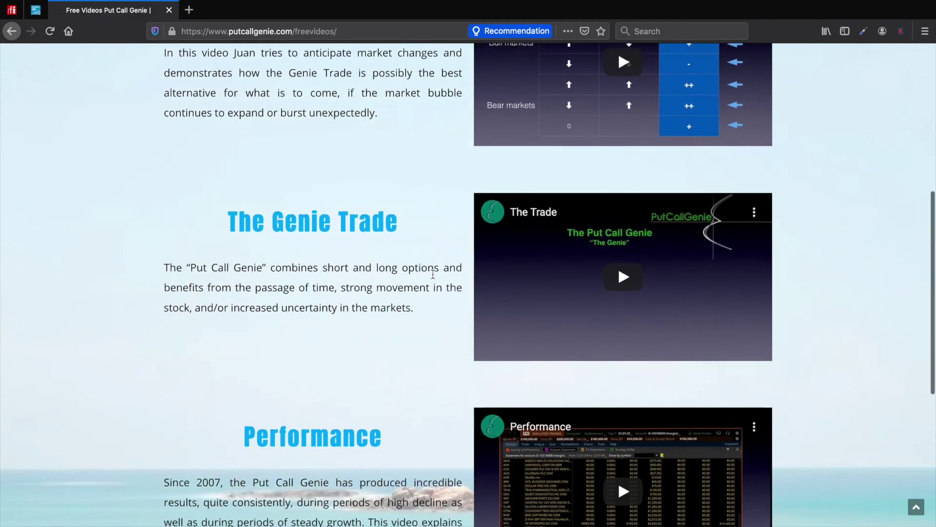
scroll(432, 274, down, 2)
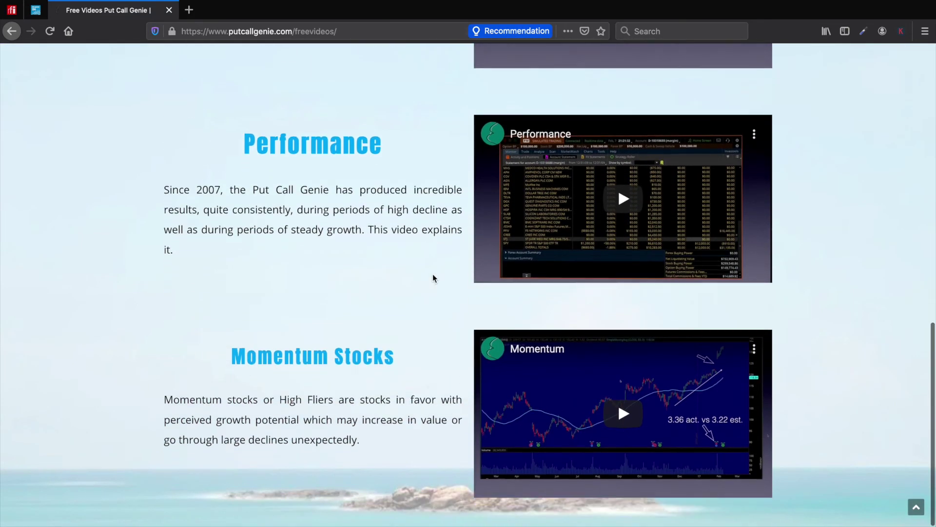